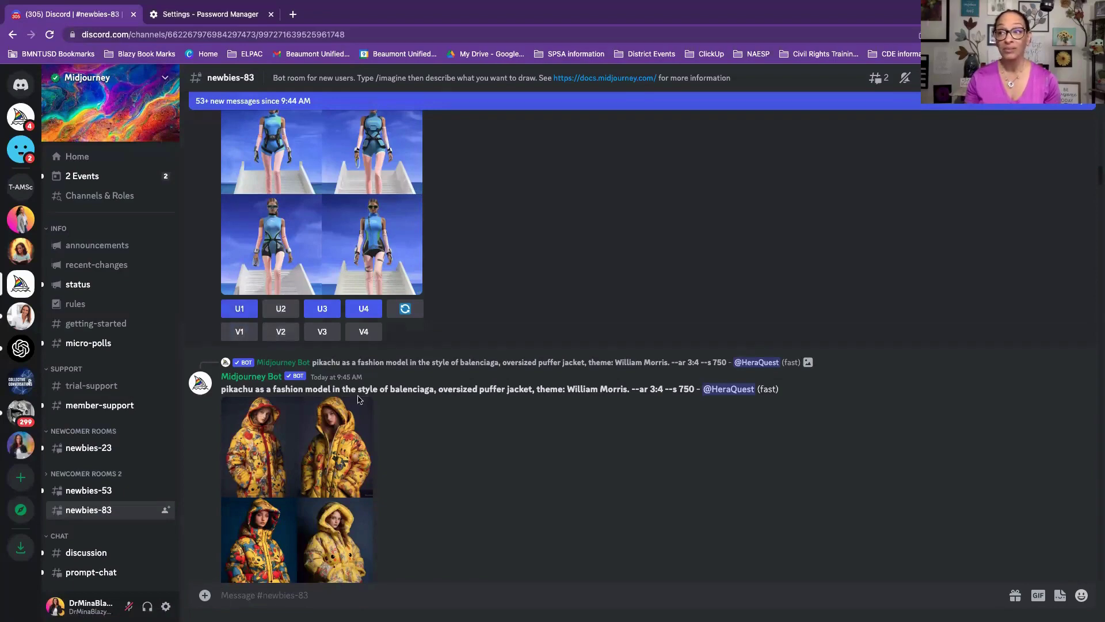
Step: Open the #newbies-23 channel under Newcomer Rooms on the Midjourney server
scroll(359, 398, "up", 2)
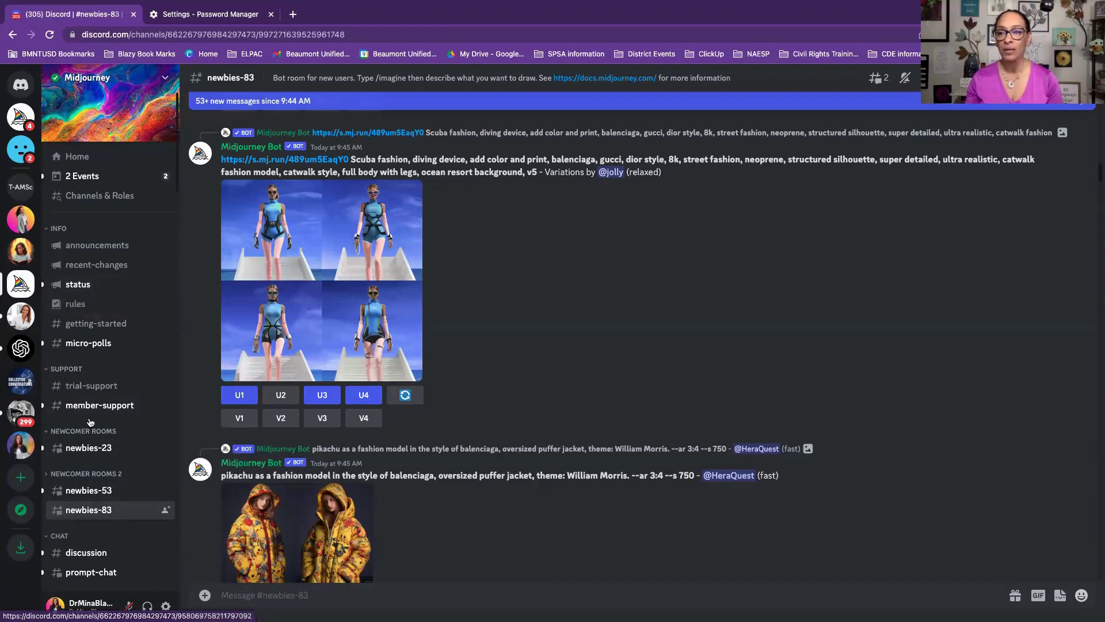
left_click(86, 452)
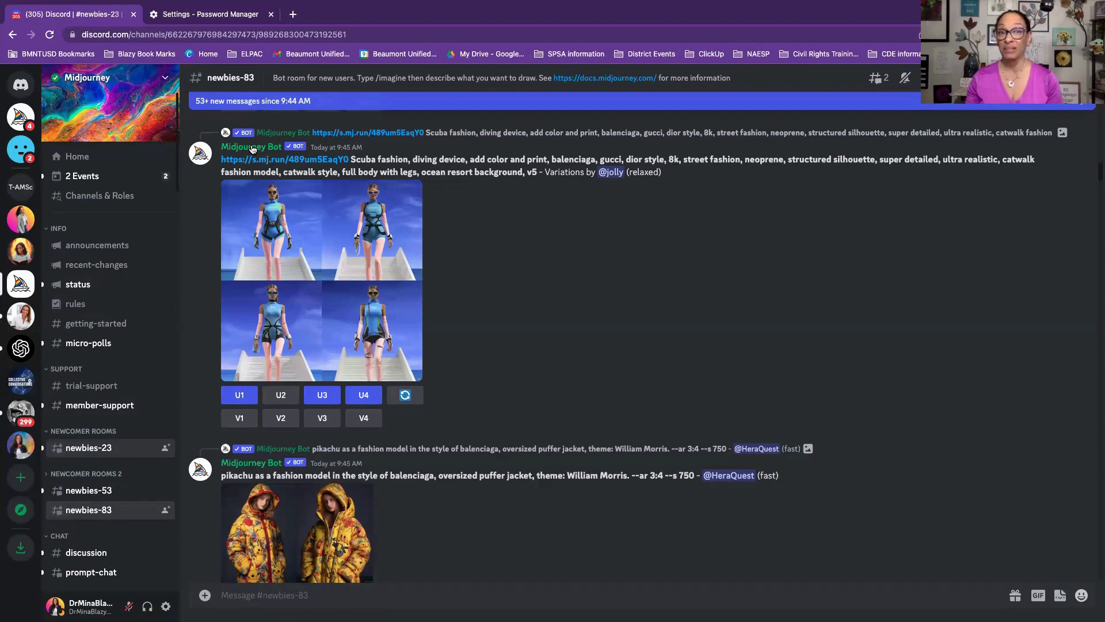
key("alt+Left")
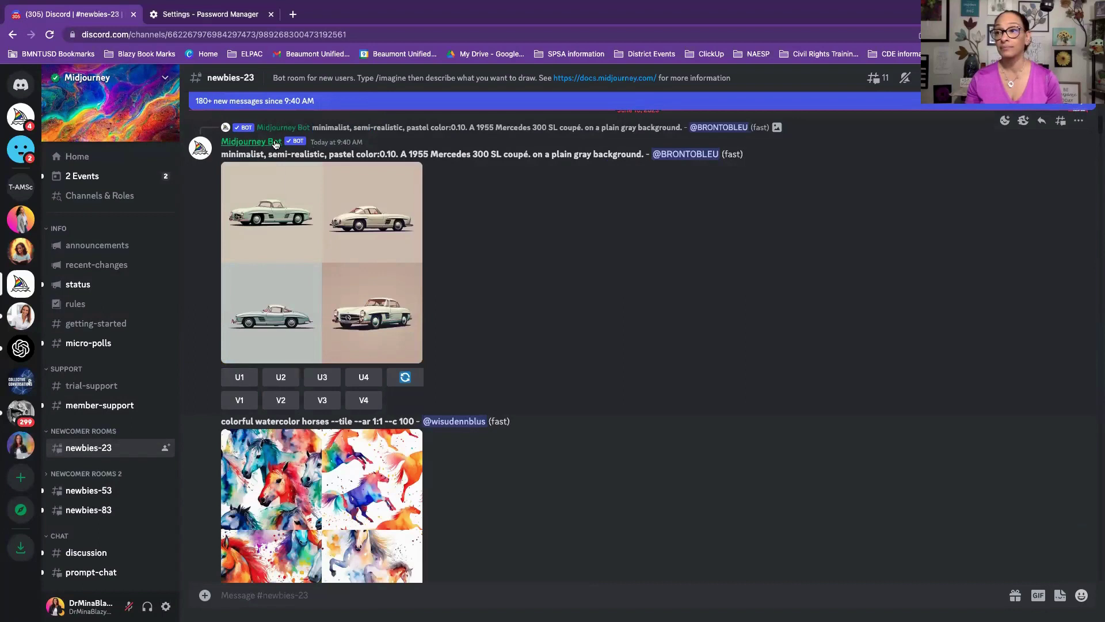
left_click(275, 145)
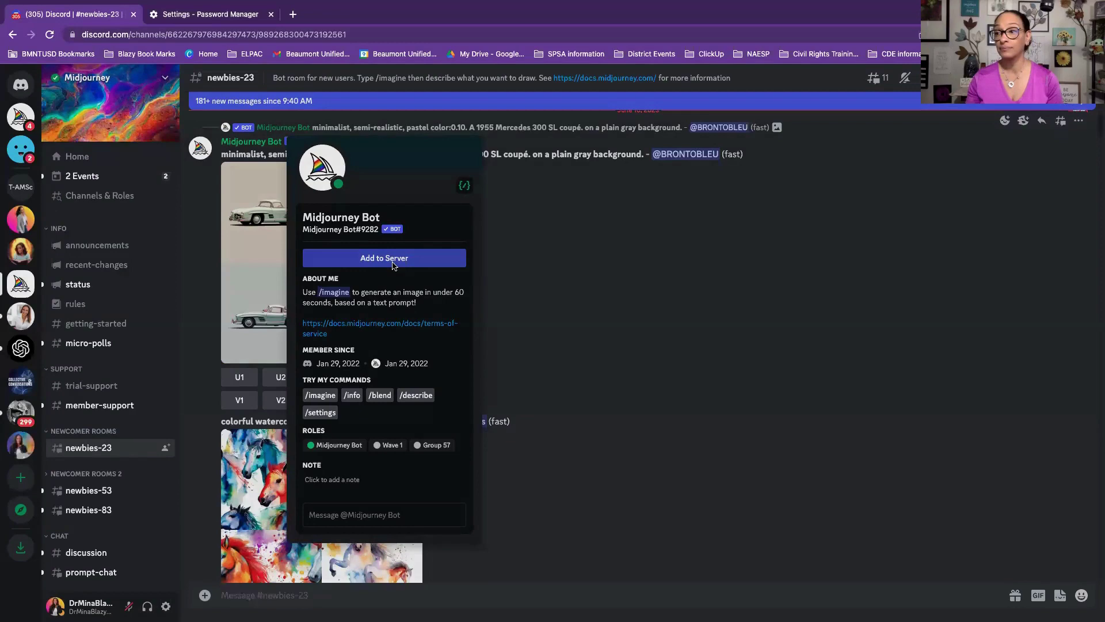
left_click(394, 264)
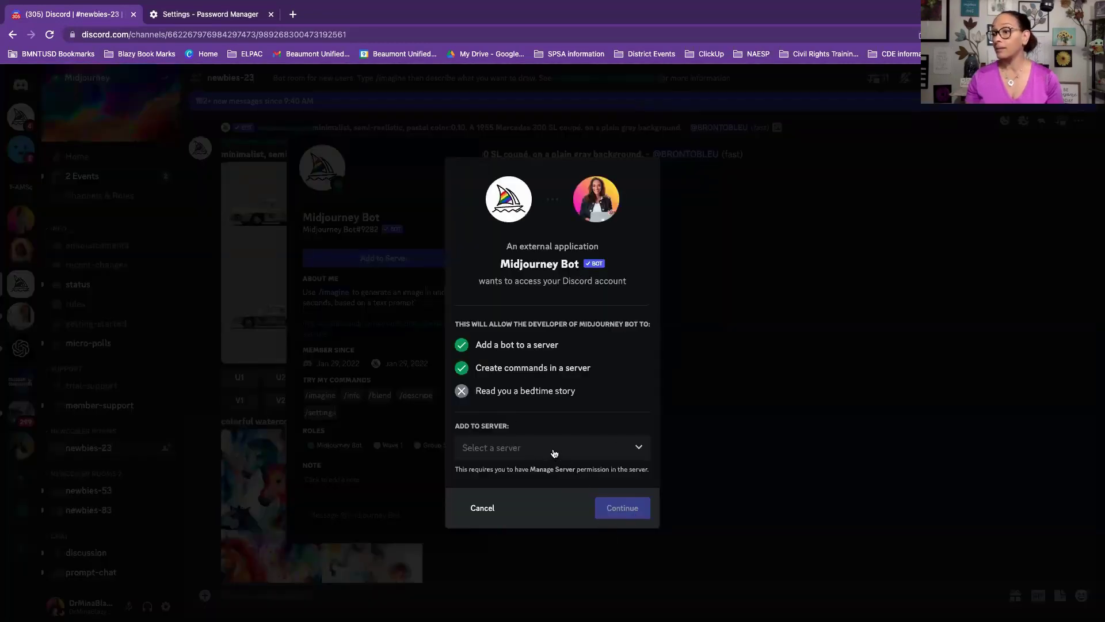
left_click(554, 453)
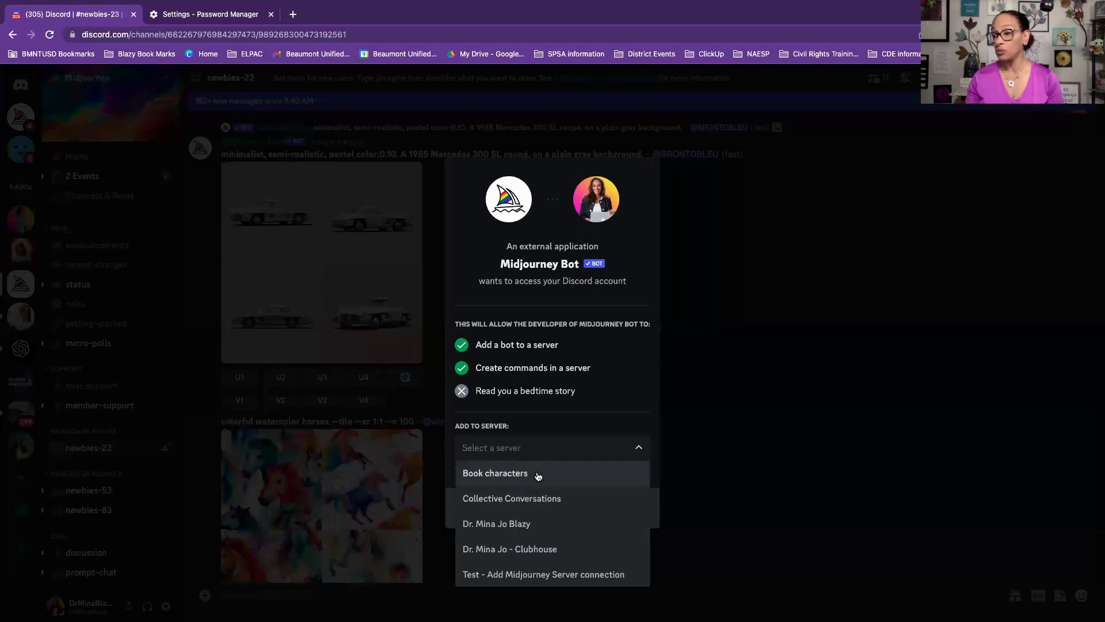
left_click(516, 575)
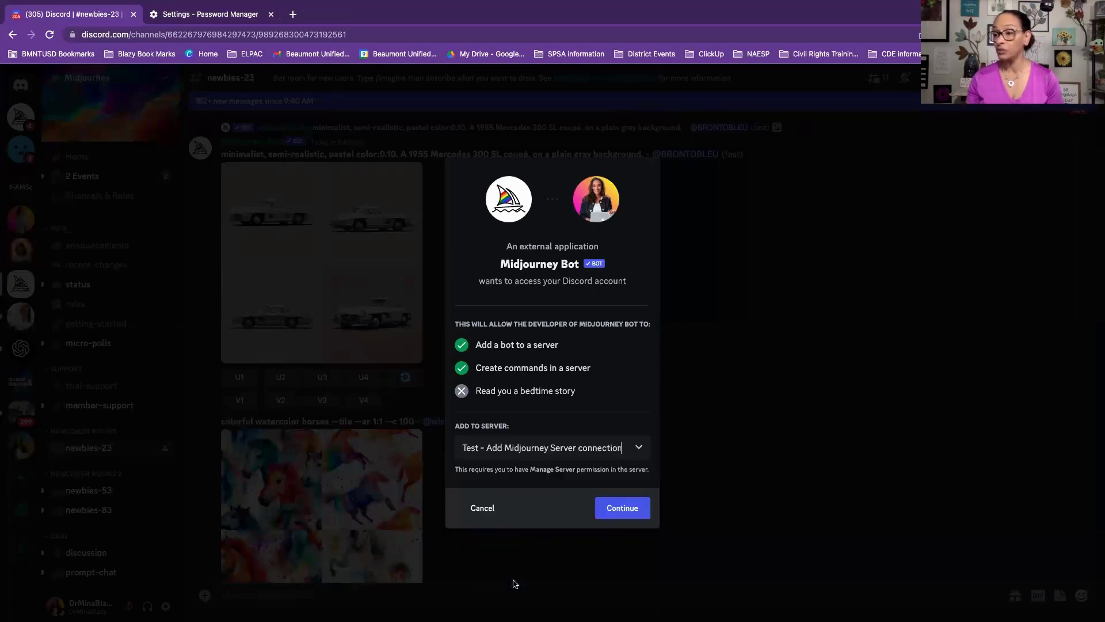
left_click(622, 512)
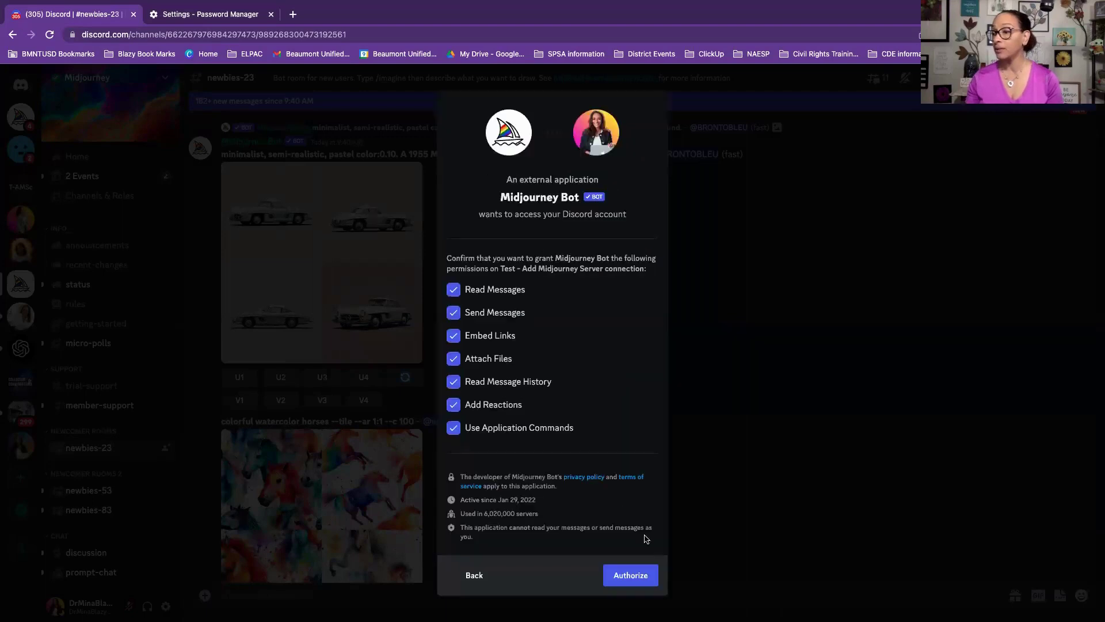
Step: Authorize Midjourney Bot, pass the hCaptcha check, and go to the test server
left_click(633, 573)
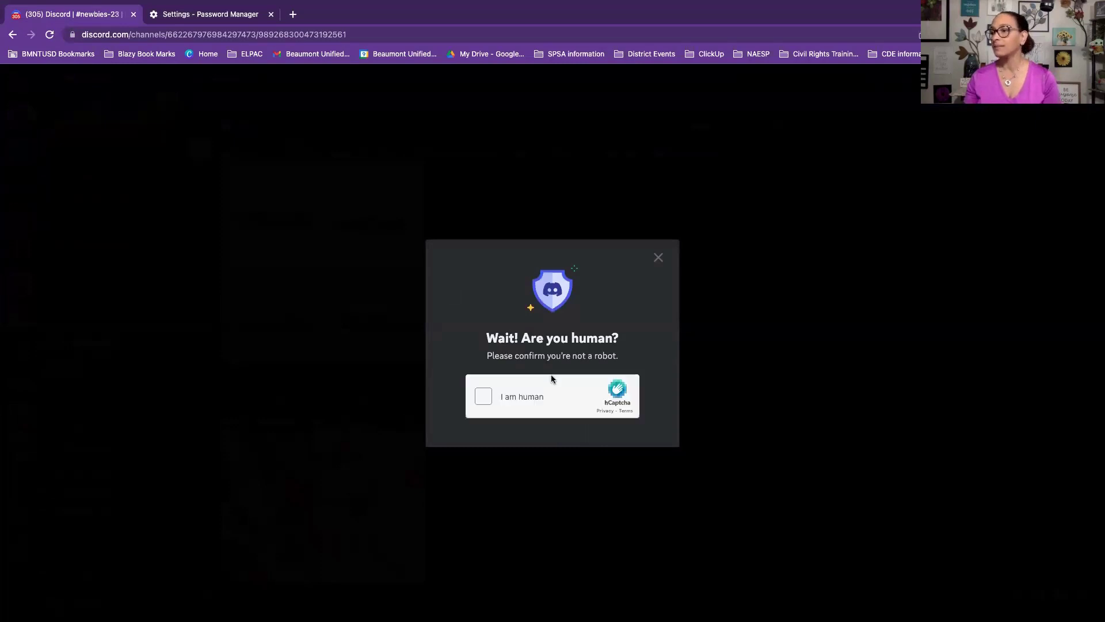
left_click(494, 397)
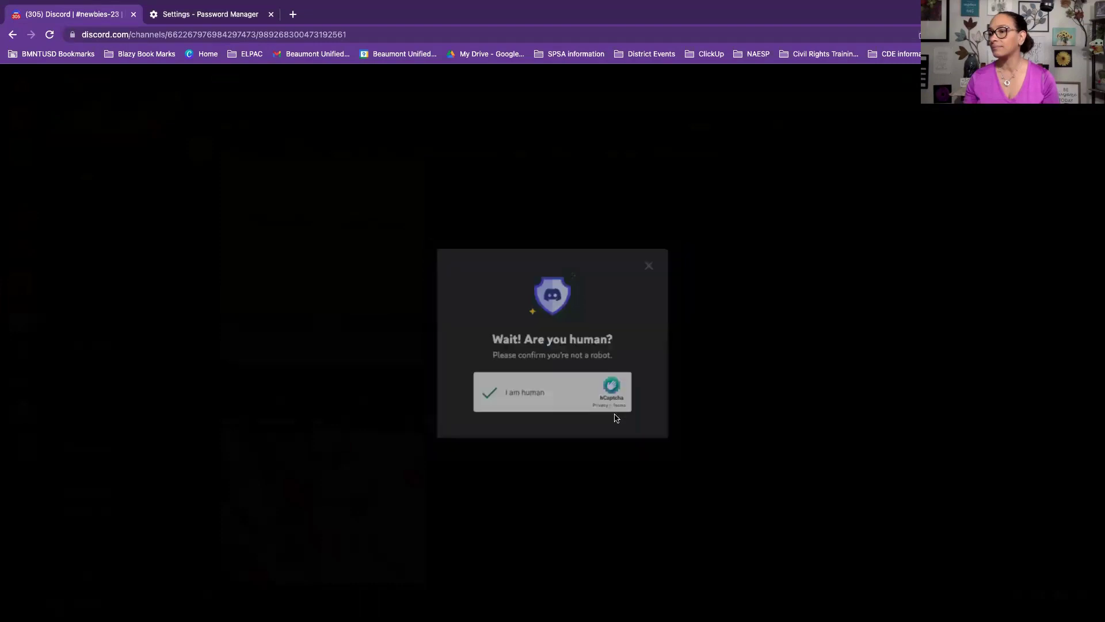
left_click(632, 581)
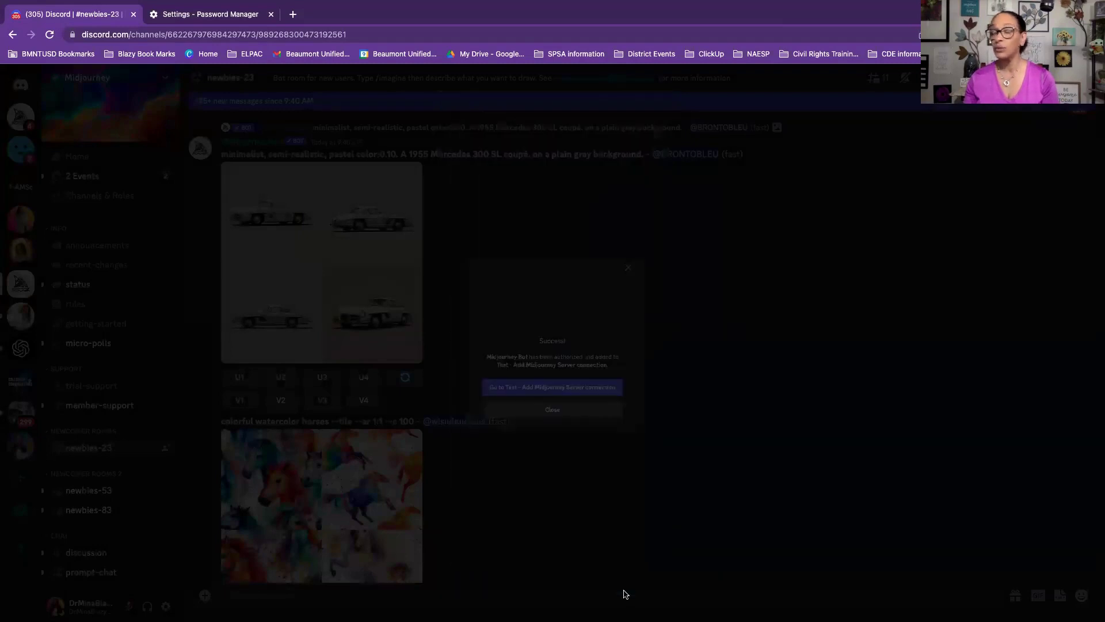
left_click(560, 402)
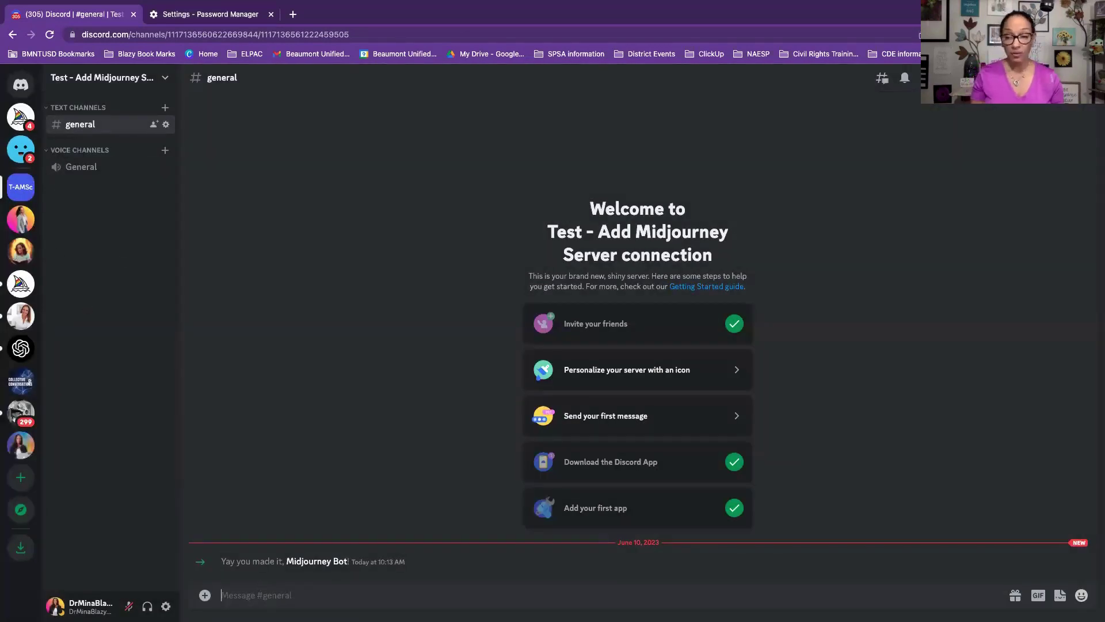
Step: Run /imagine with the prompt 'create a beautiful california day at hungtington beach'
type("/ima")
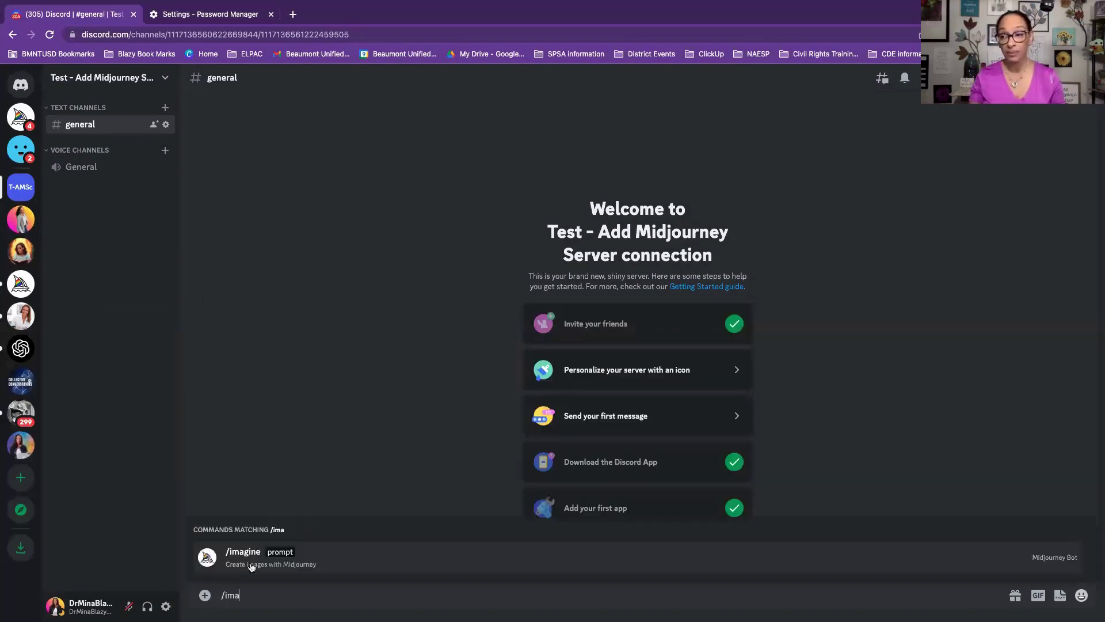
left_click(252, 567)
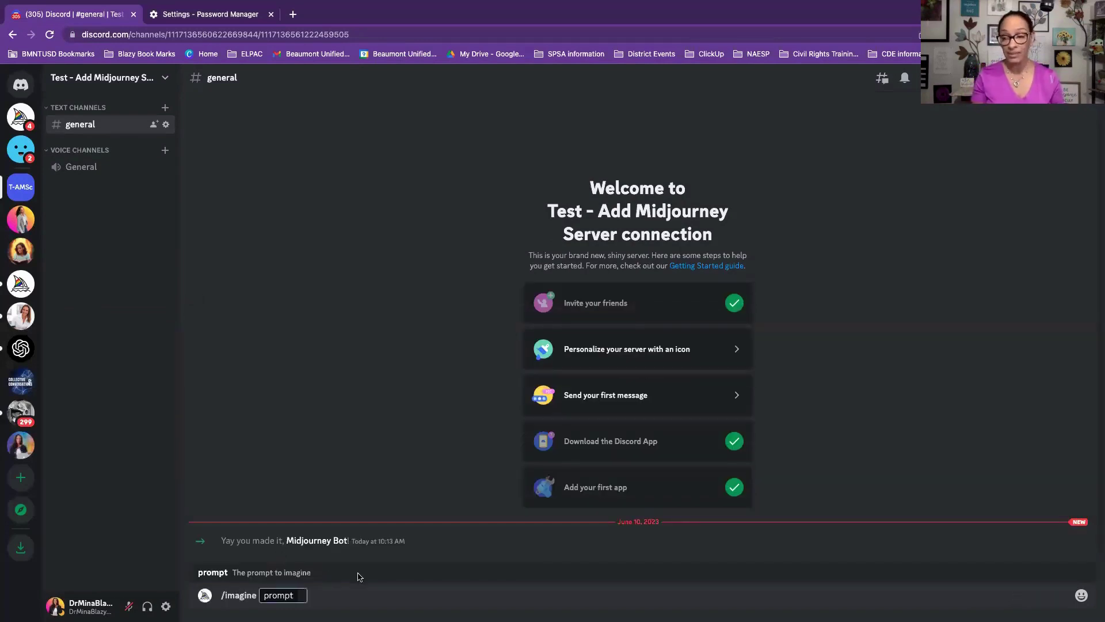
type("card")
key("BackSpace")
key("BackSpace")
key("BackSpace")
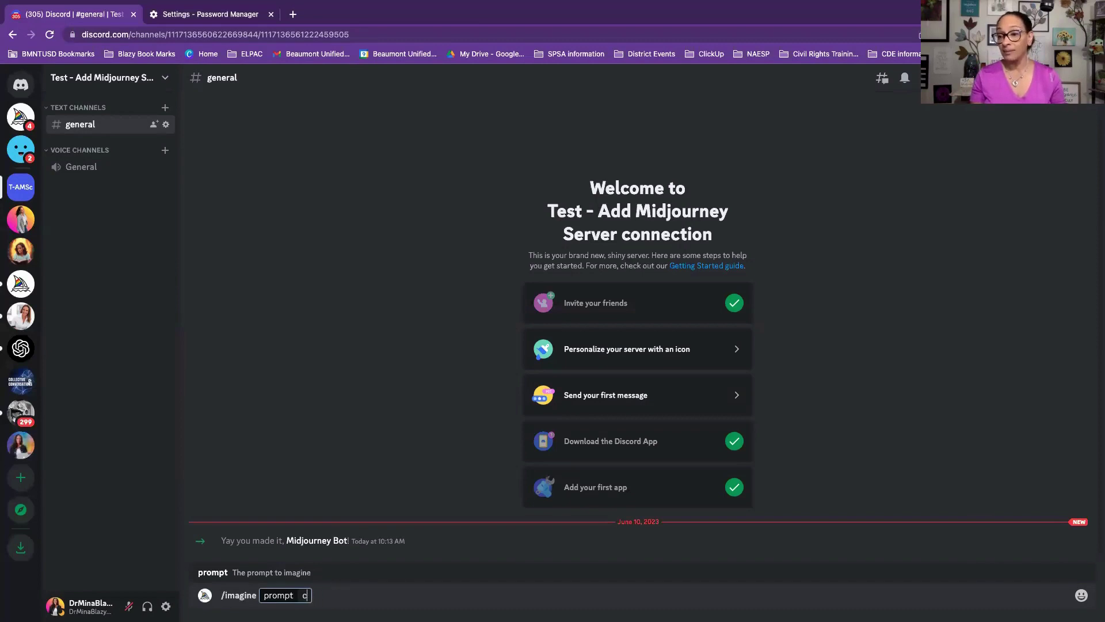
type("reate a beaut")
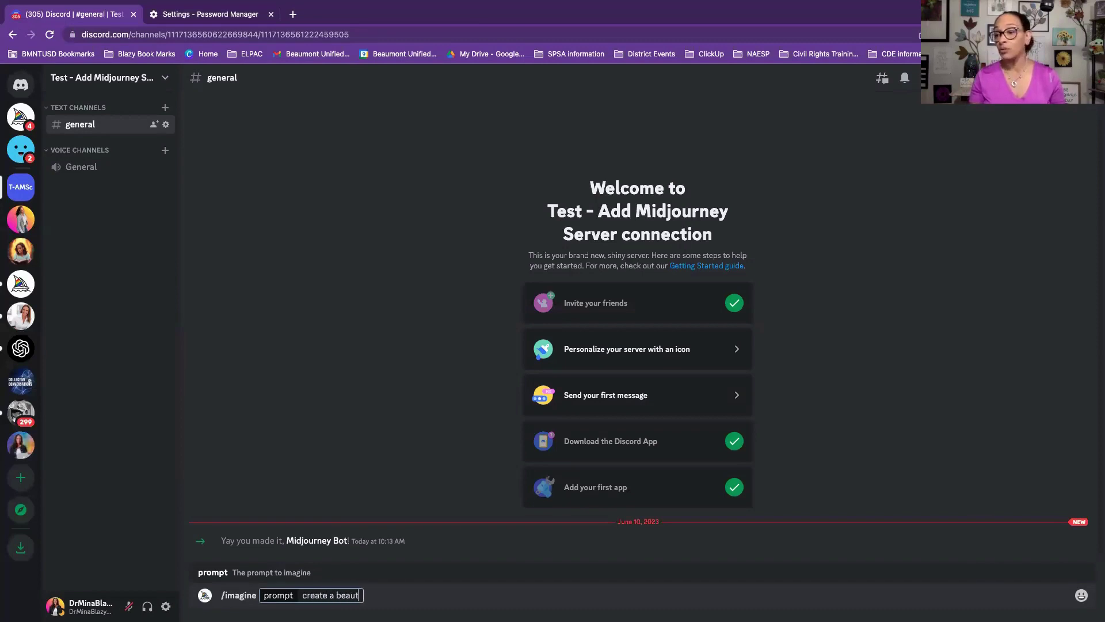
type("iful califr")
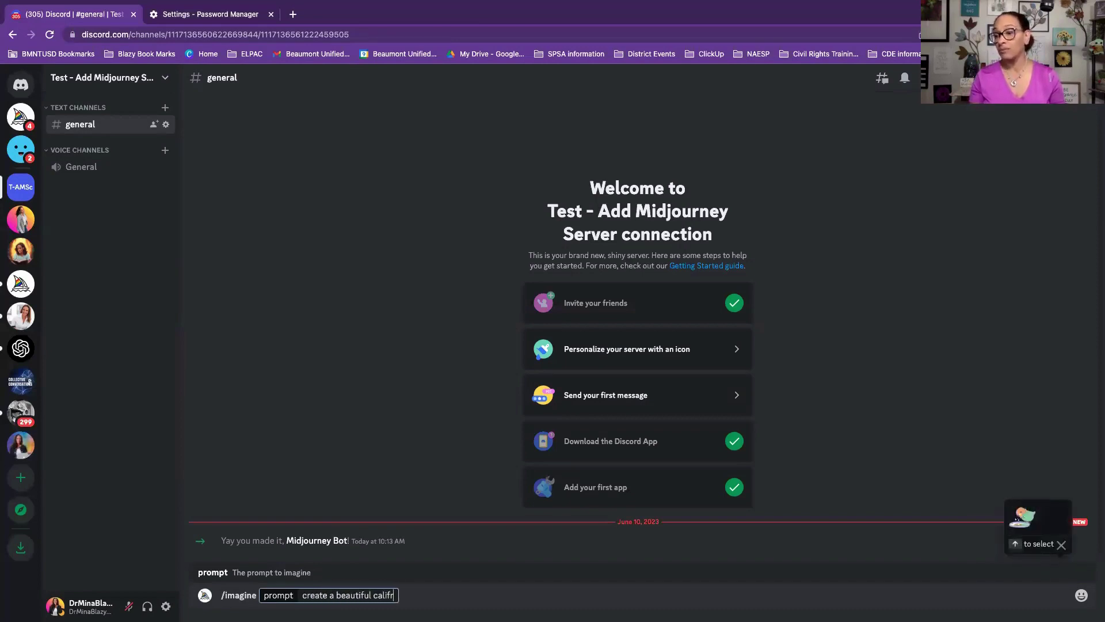
key("BackSpace")
type("onr")
key("BackSpace")
key("BackSpace")
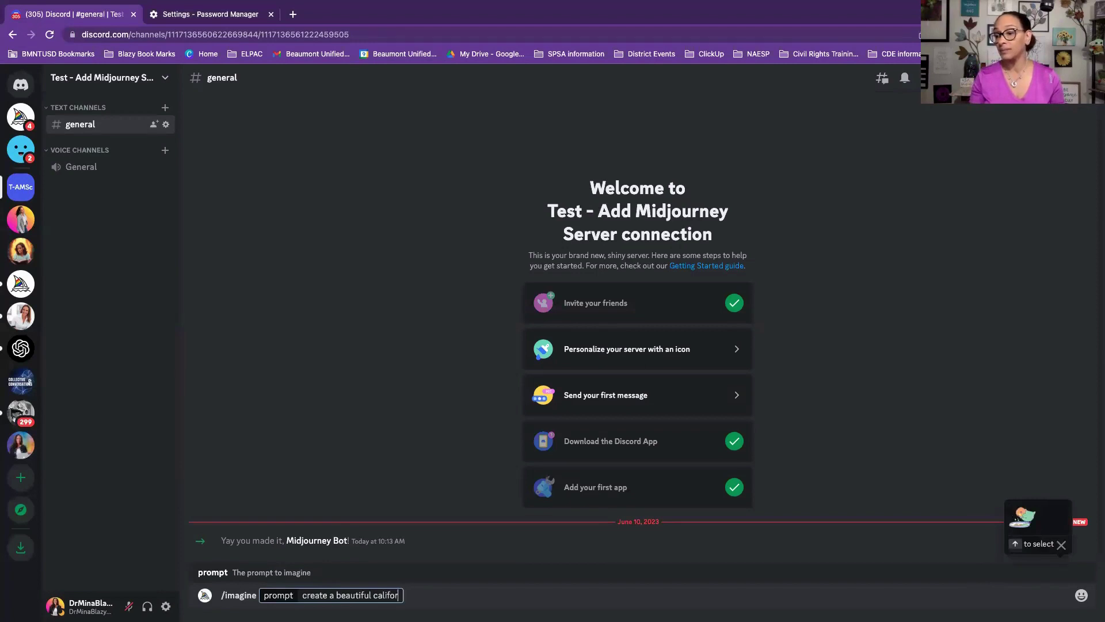
type("rnia day")
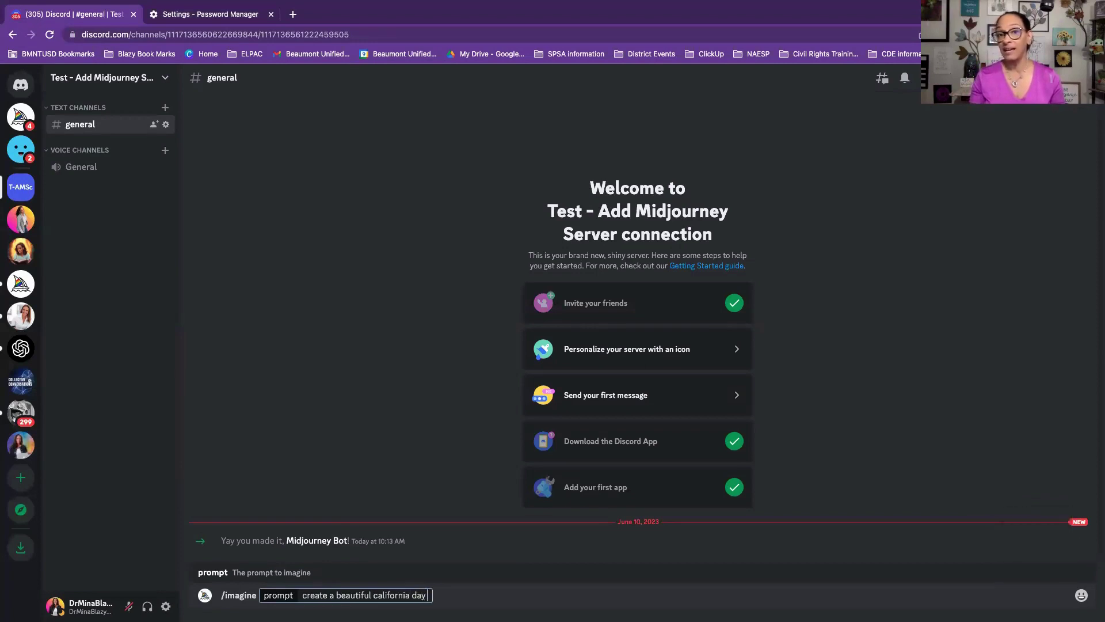
type(" at hungt")
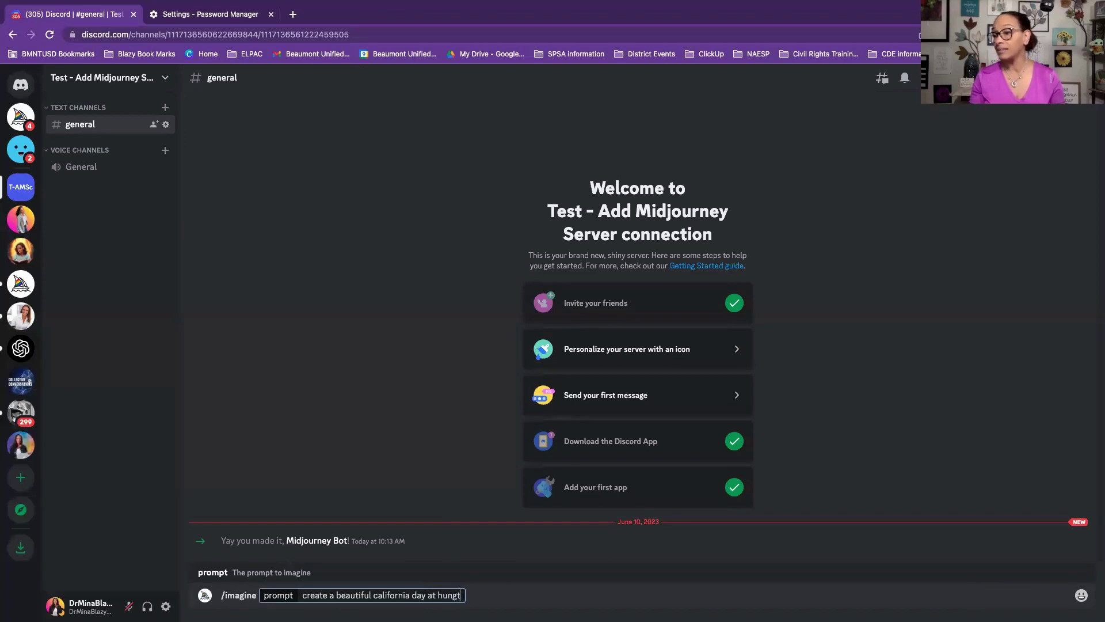
type("ingb")
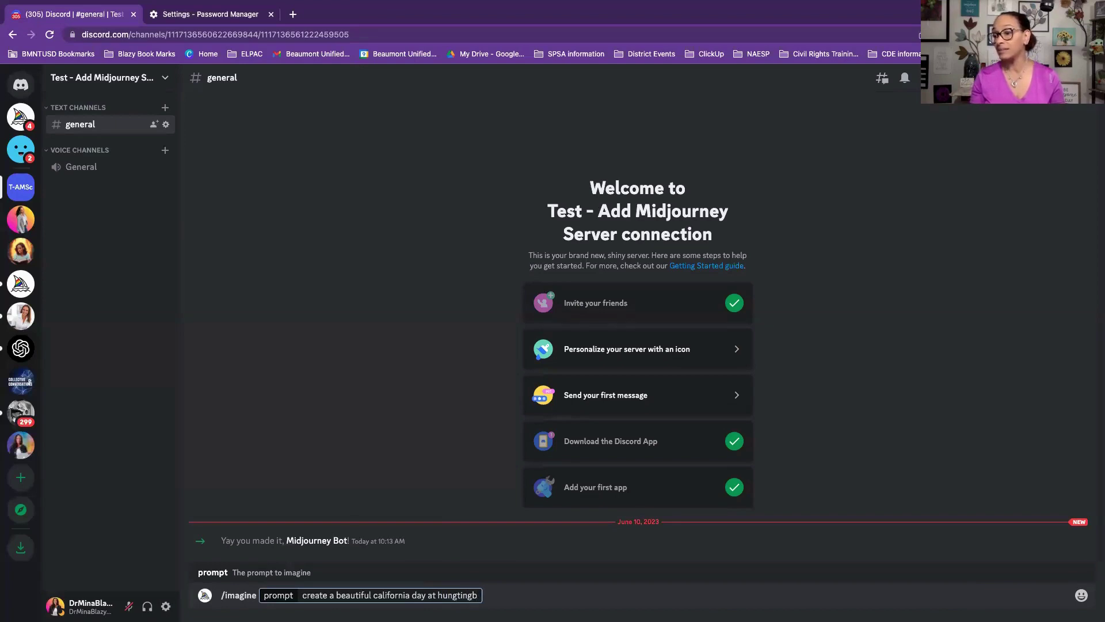
key("BackSpace")
key("BackSpace")
key("BackSpace")
type("ngton beach")
key("Return")
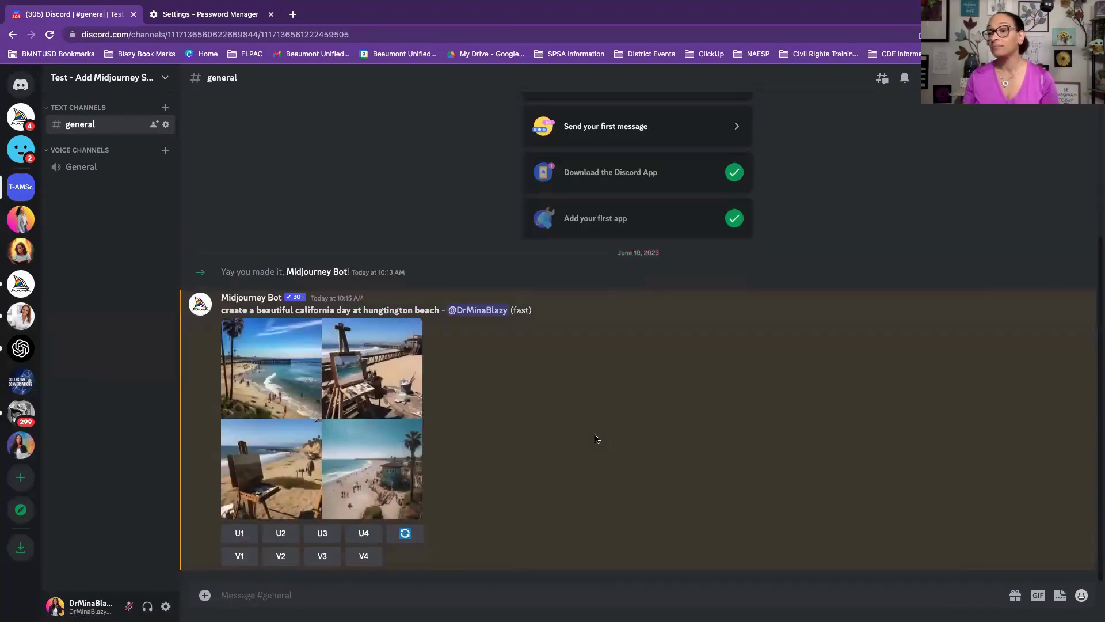
Step: Open the Huntington Beach four-image grid in the enlarged preview
left_click(361, 440)
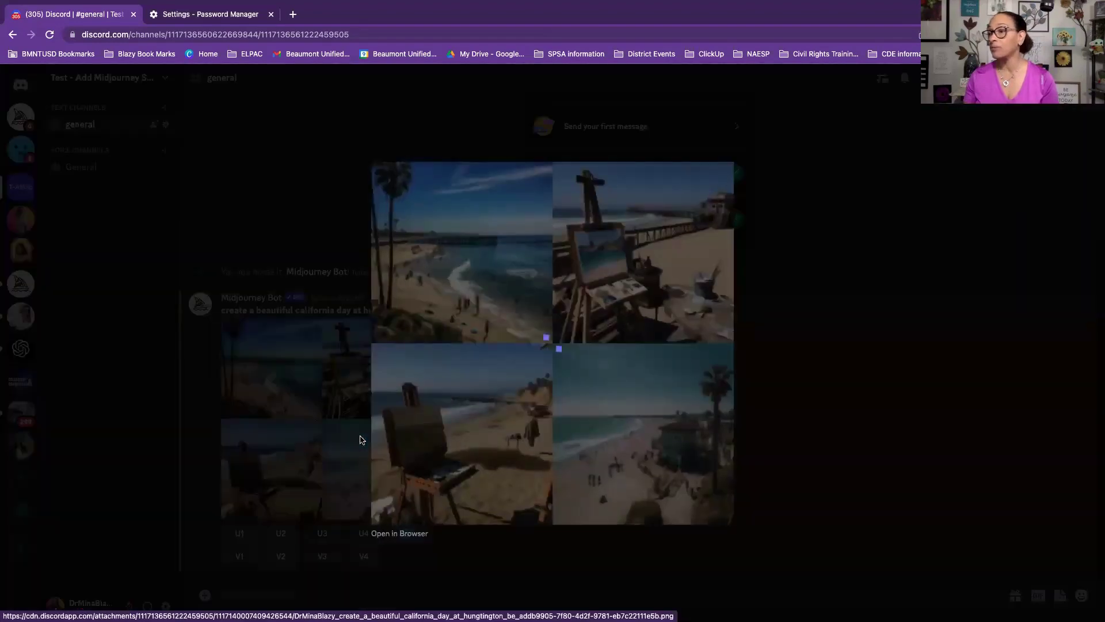